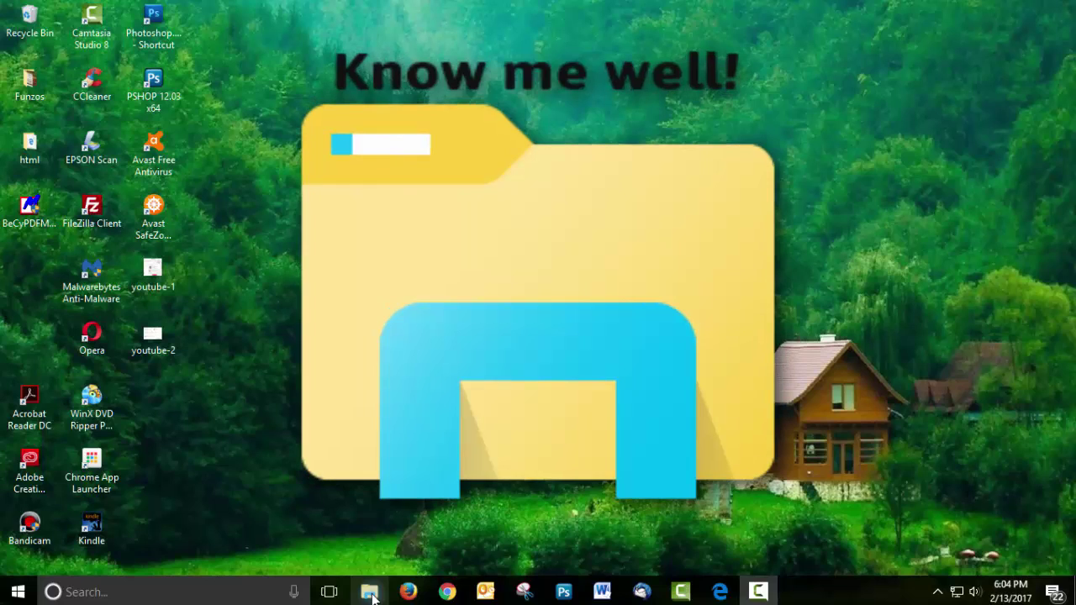
Open File Explorer and view Desktop and This PC, returning to Quick access each time
click(385, 594)
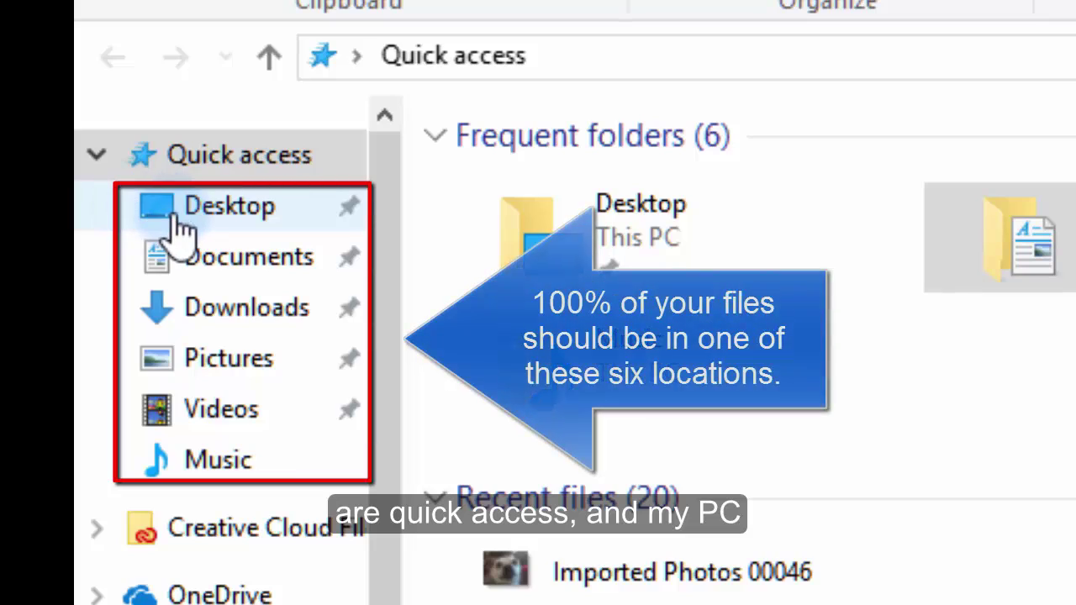
click(172, 225)
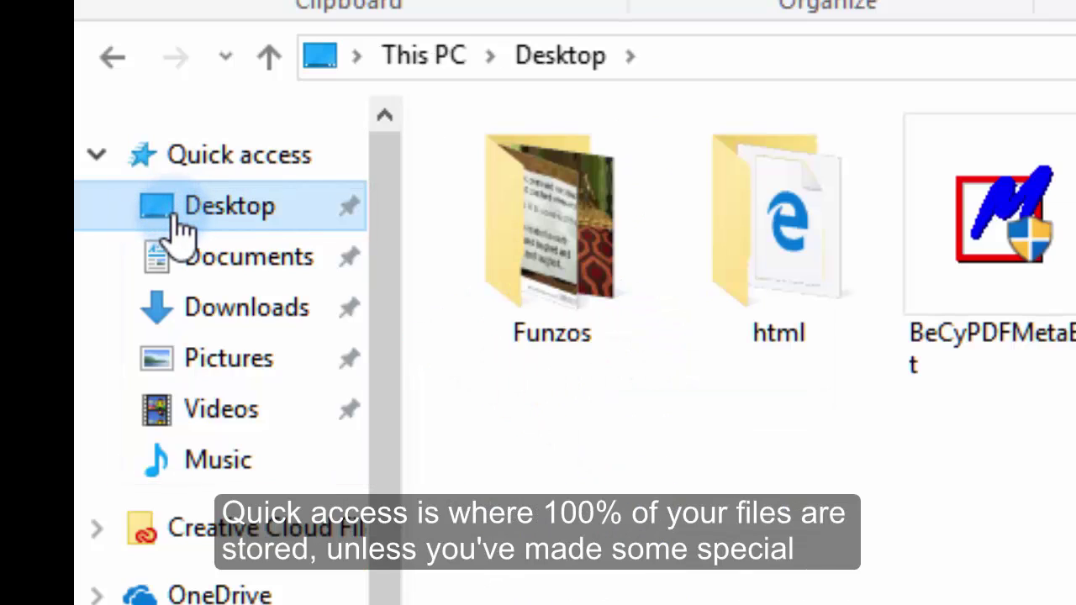
click(229, 162)
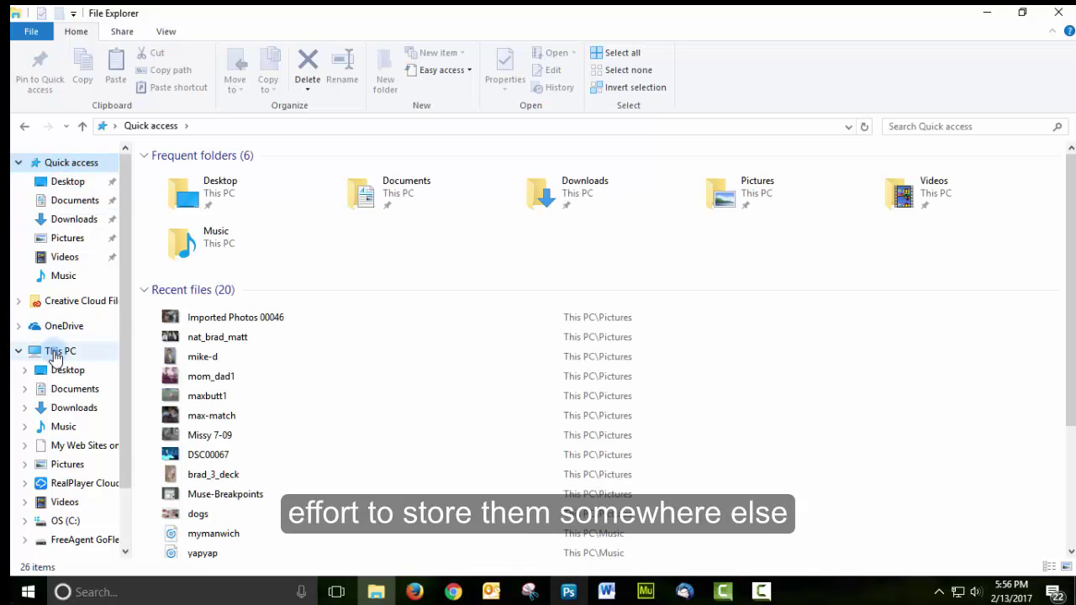
click(52, 352)
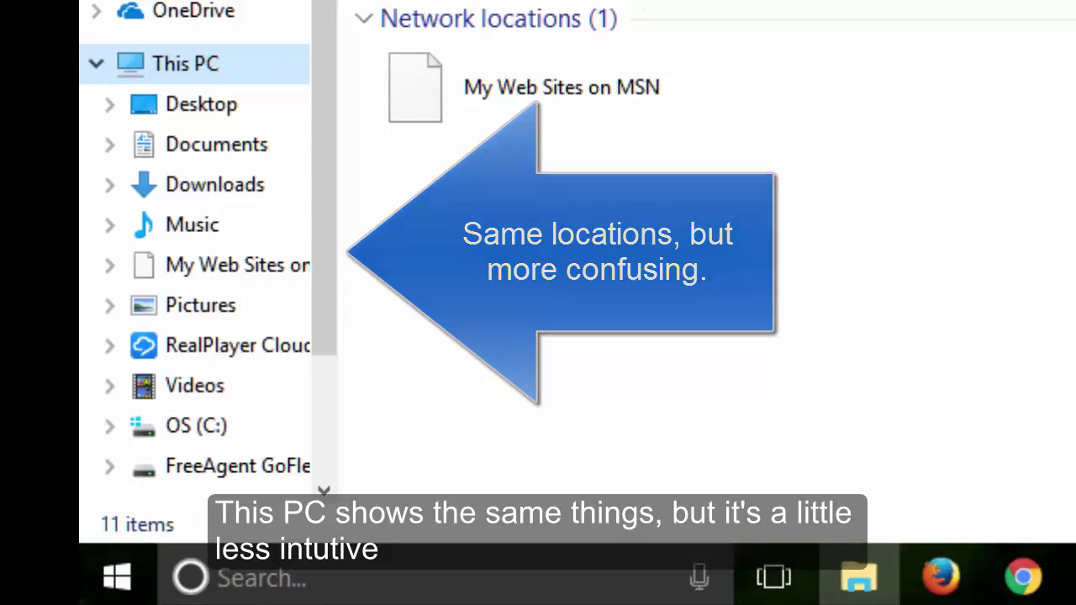
click(87, 170)
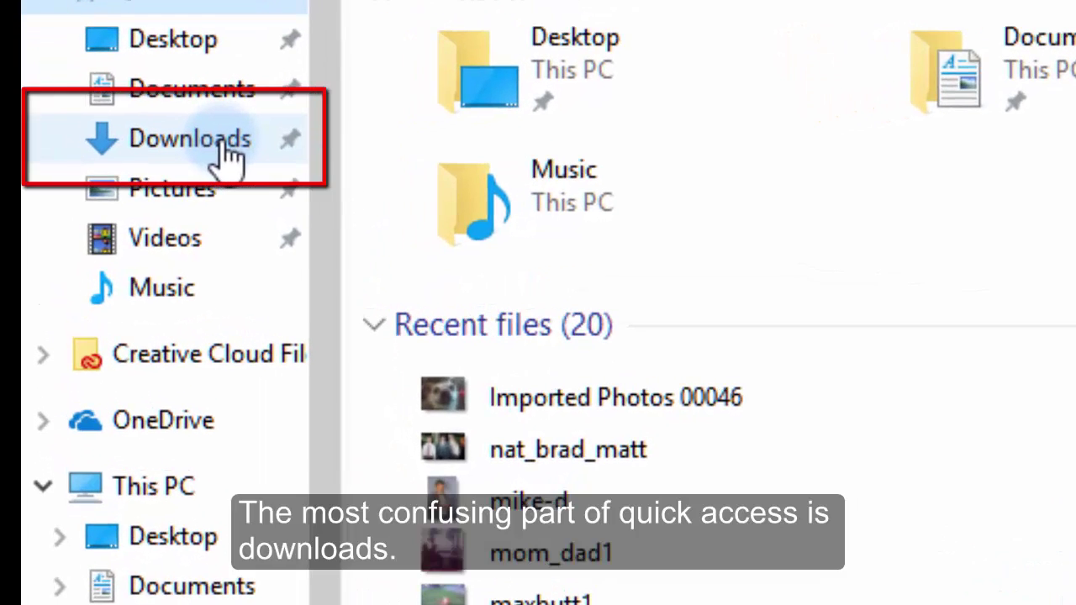
click(225, 149)
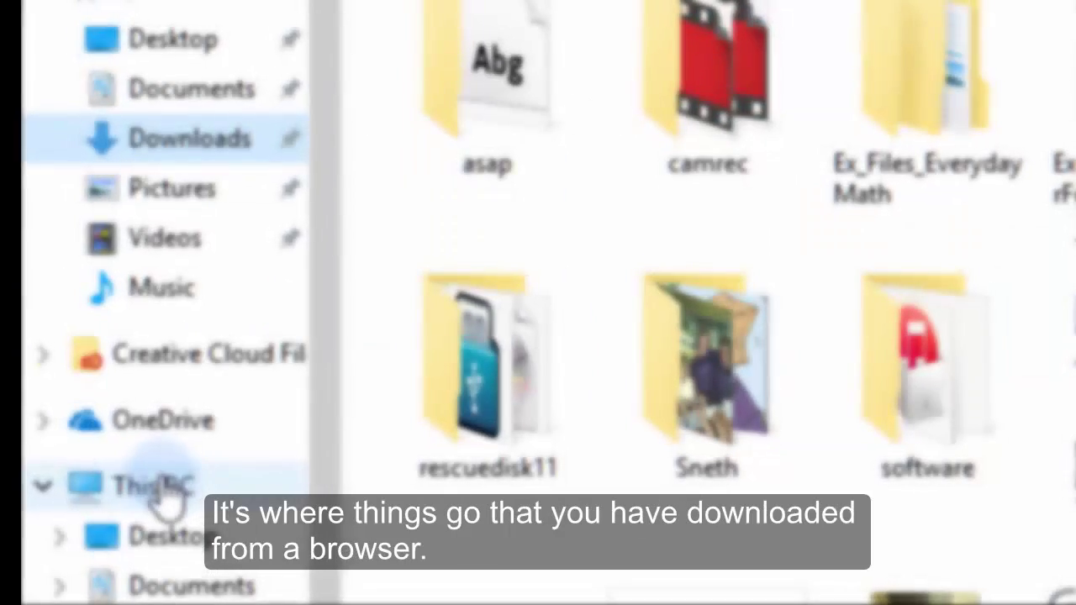
click(158, 489)
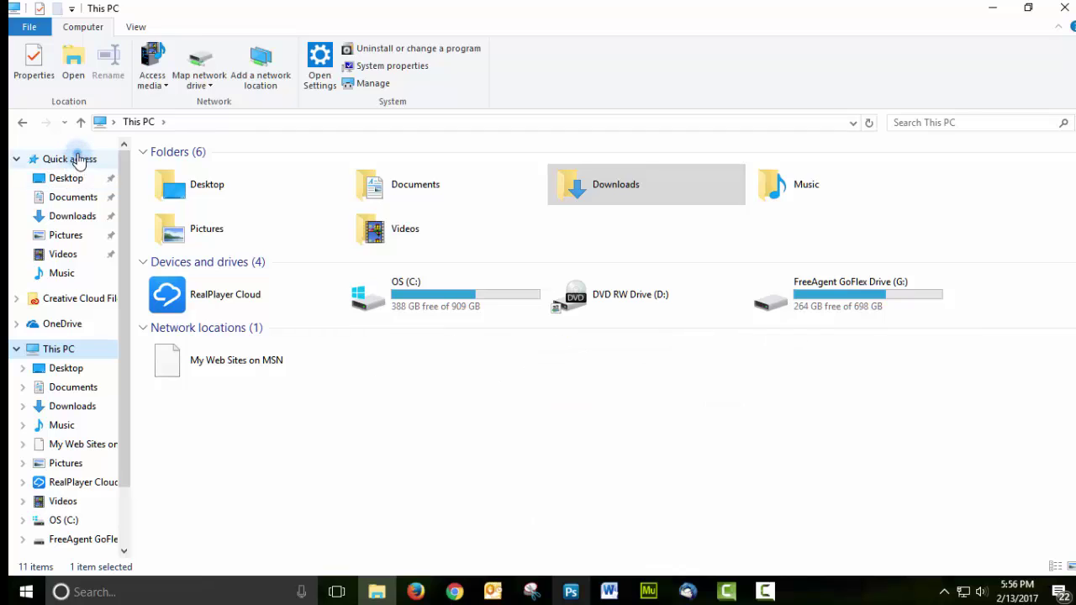
click(77, 159)
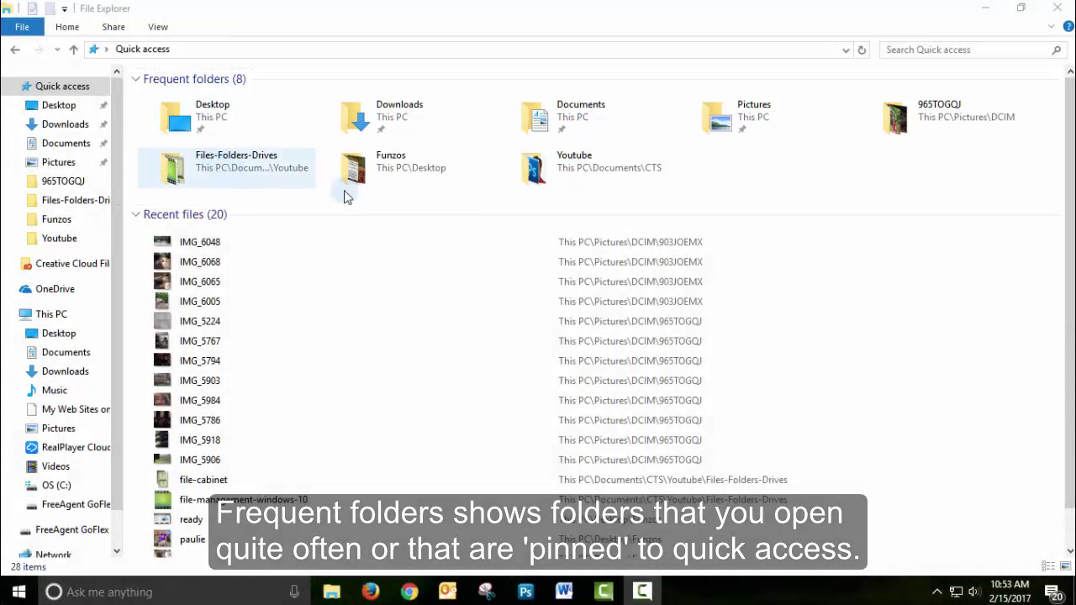
Remove the Funzos folder and the IMG_6048 recent file from Quick access via their context menus
right_click(398, 174)
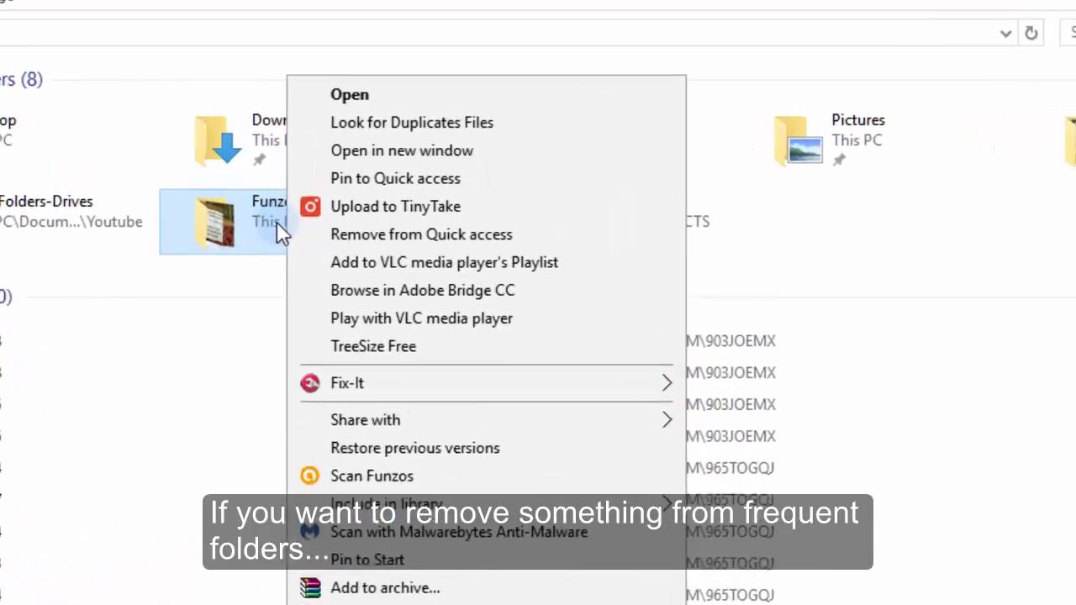
click(405, 249)
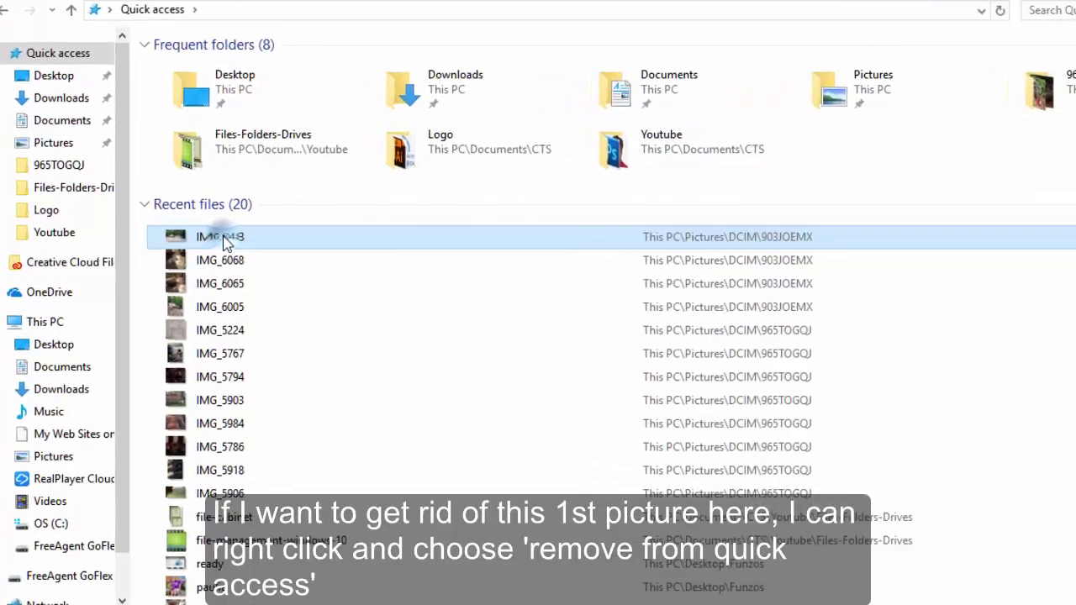
right_click(204, 245)
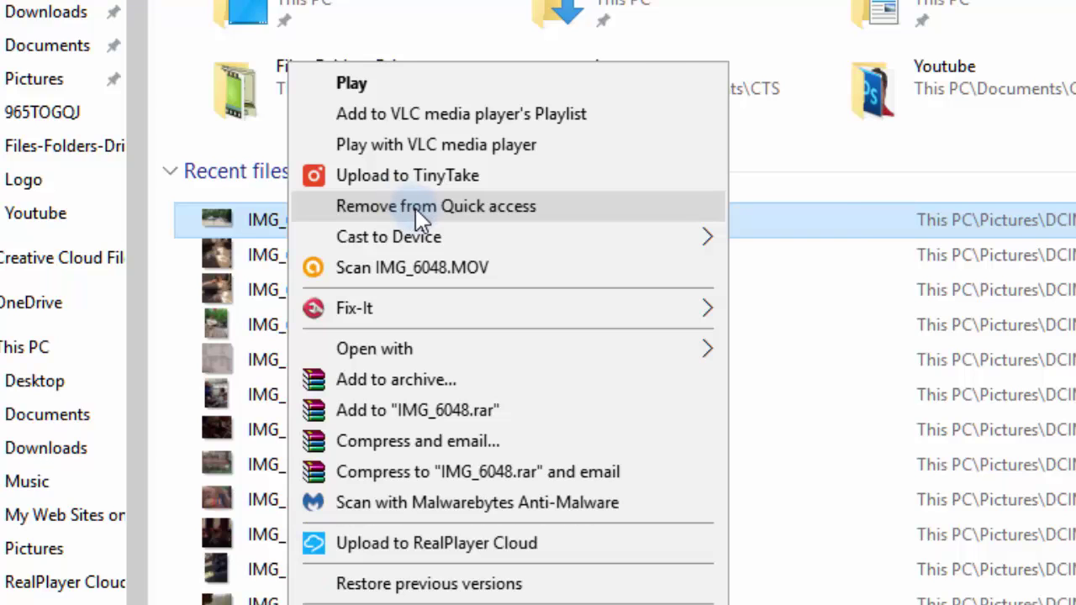
click(415, 208)
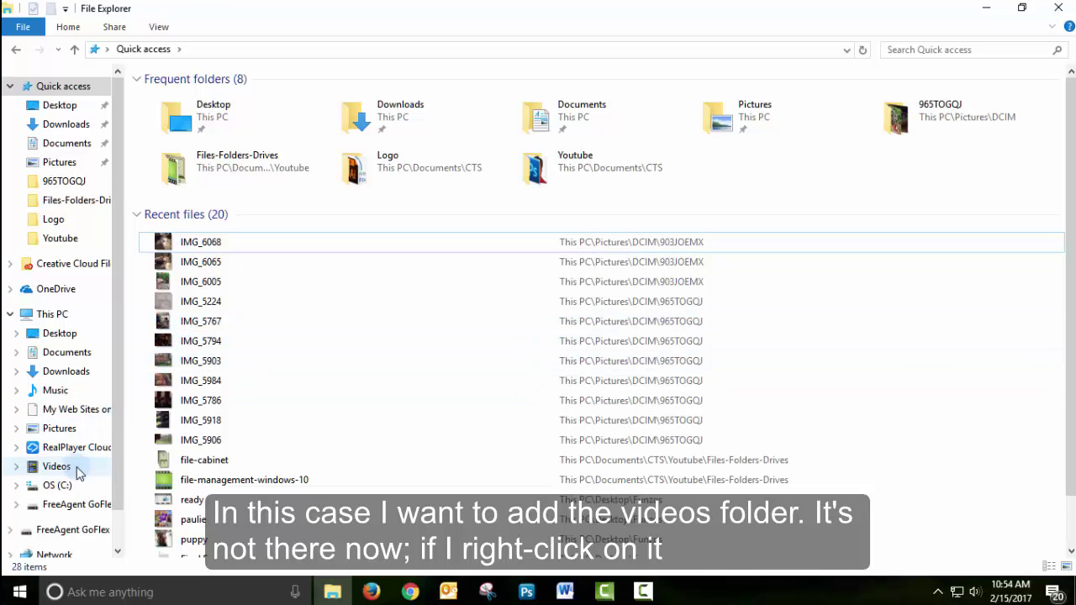
Pin the Videos folder under This PC to Quick access
right_click(76, 468)
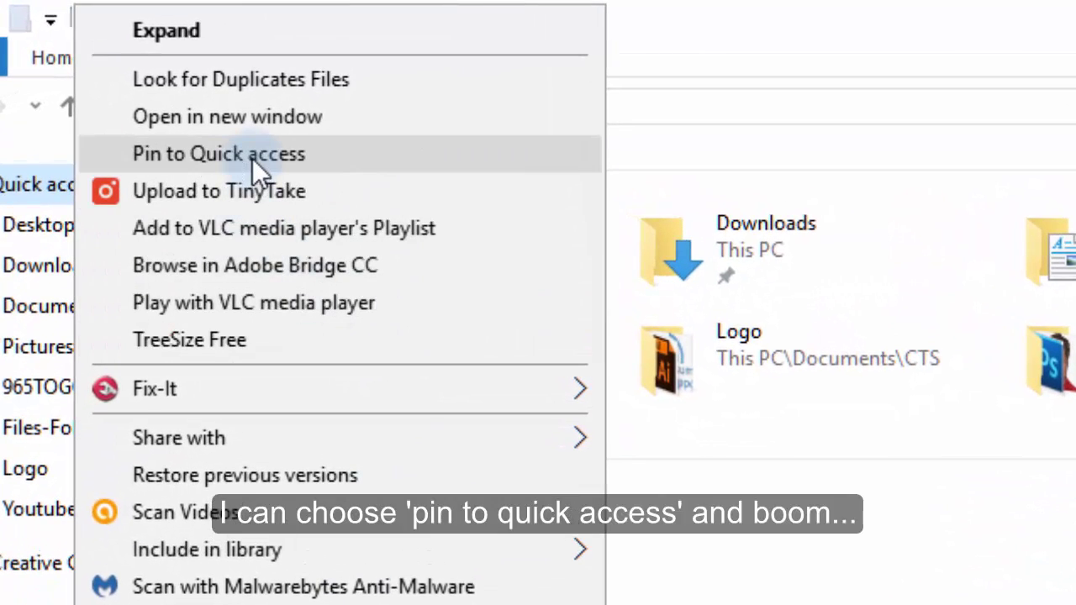
click(252, 158)
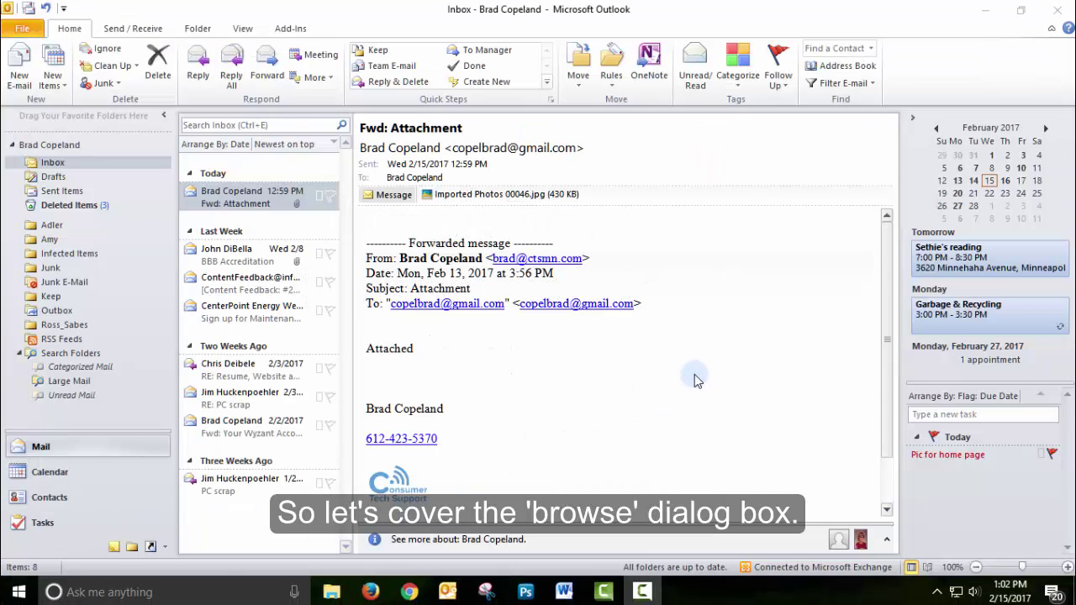
Save the Imported Photos 00046.jpg attachment into Pictures under the name dudley-1
right_click(475, 199)
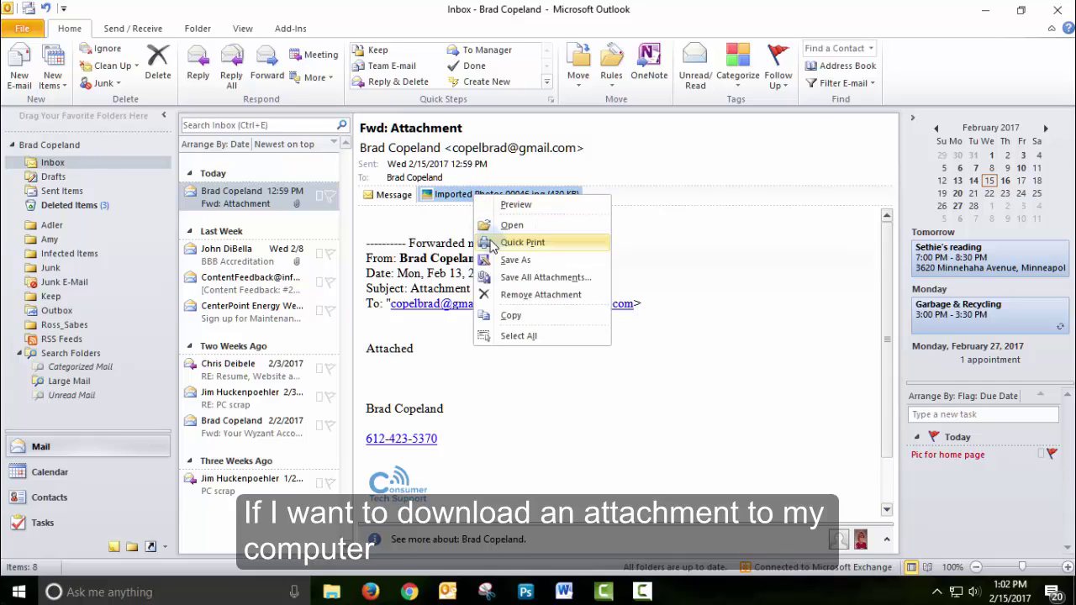
click(509, 262)
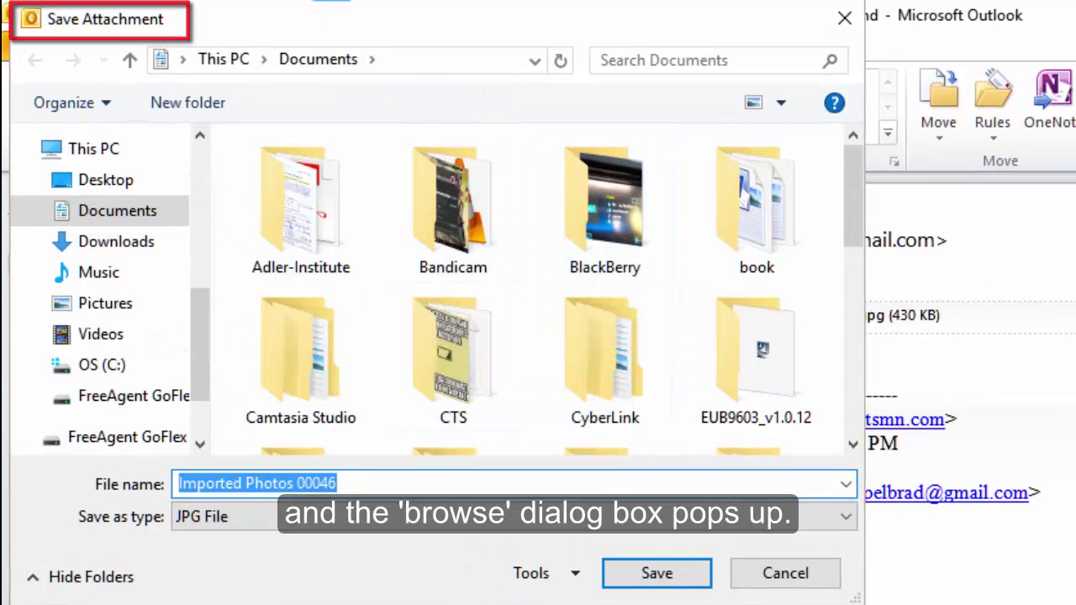
click(127, 309)
click(360, 484)
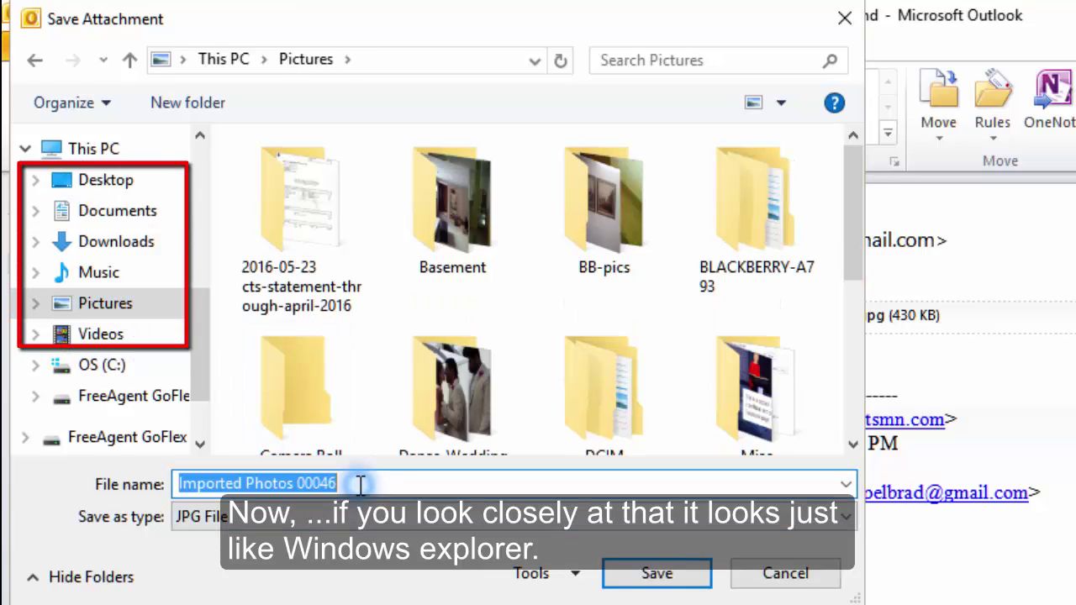
text(dudley-1)
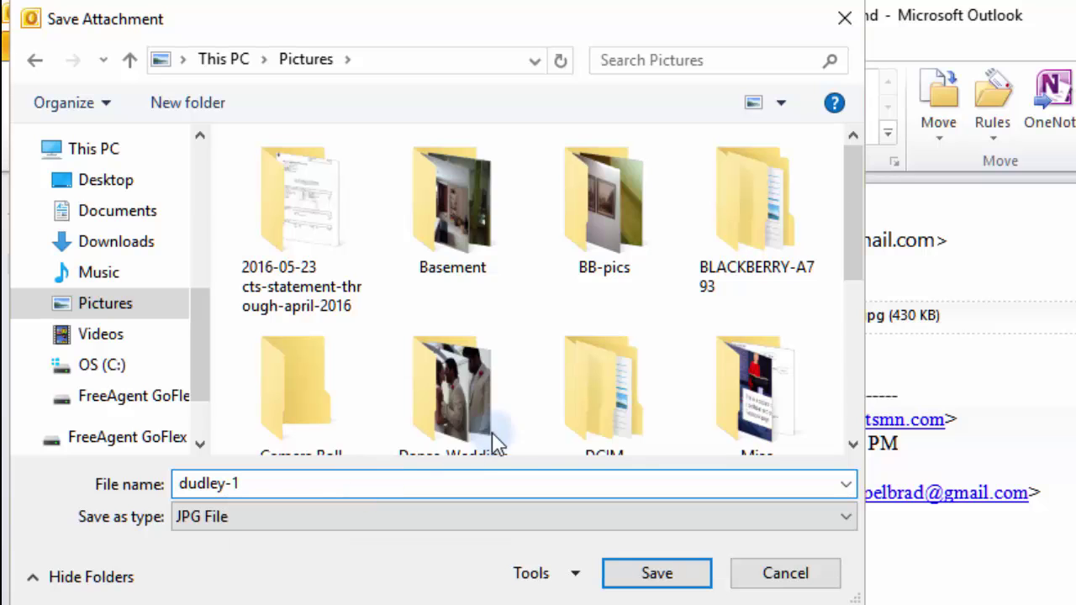
click(668, 578)
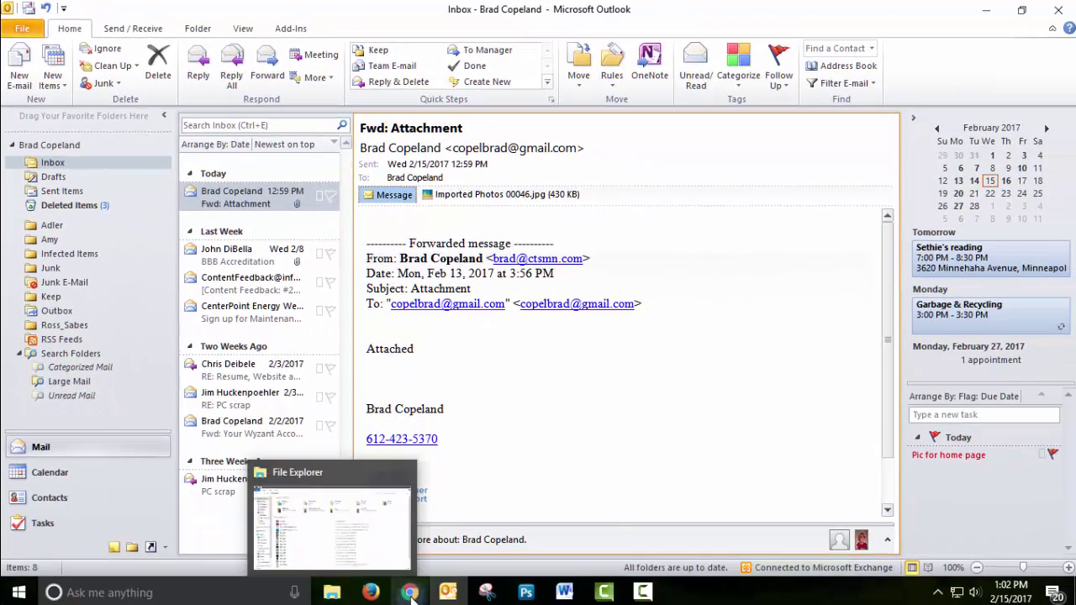
mouse_move(592, 526)
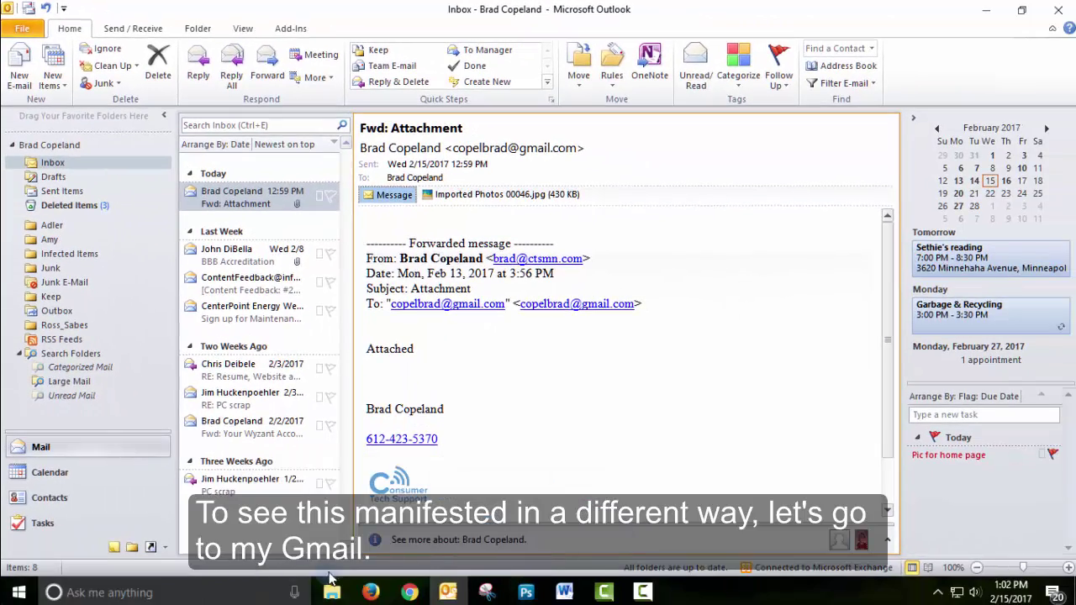
Compose a new Gmail message to the suggested contact and start typing the subject Attachment
click(370, 592)
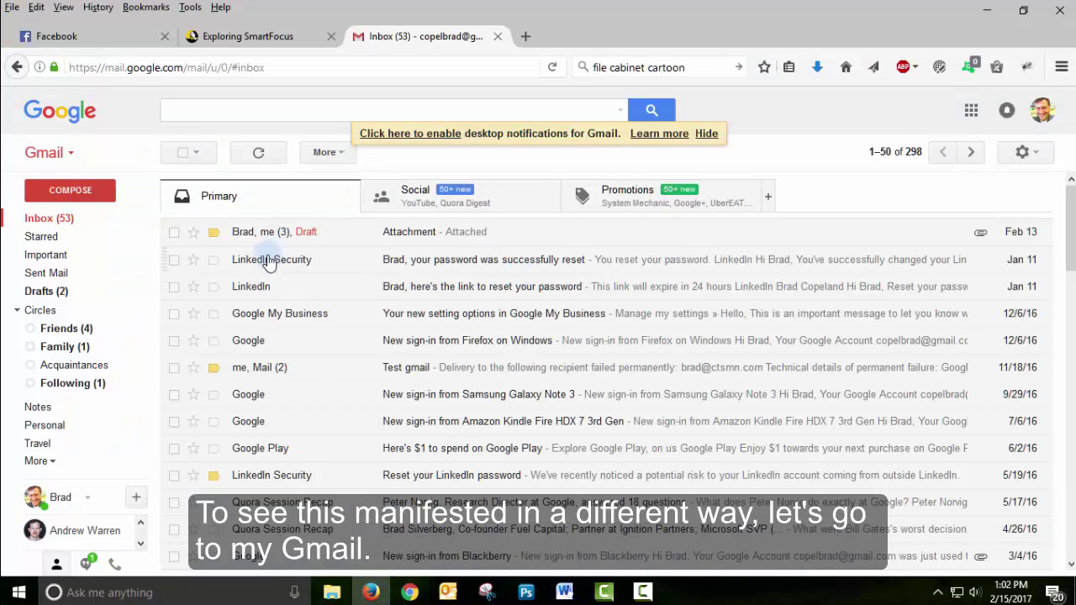
click(71, 192)
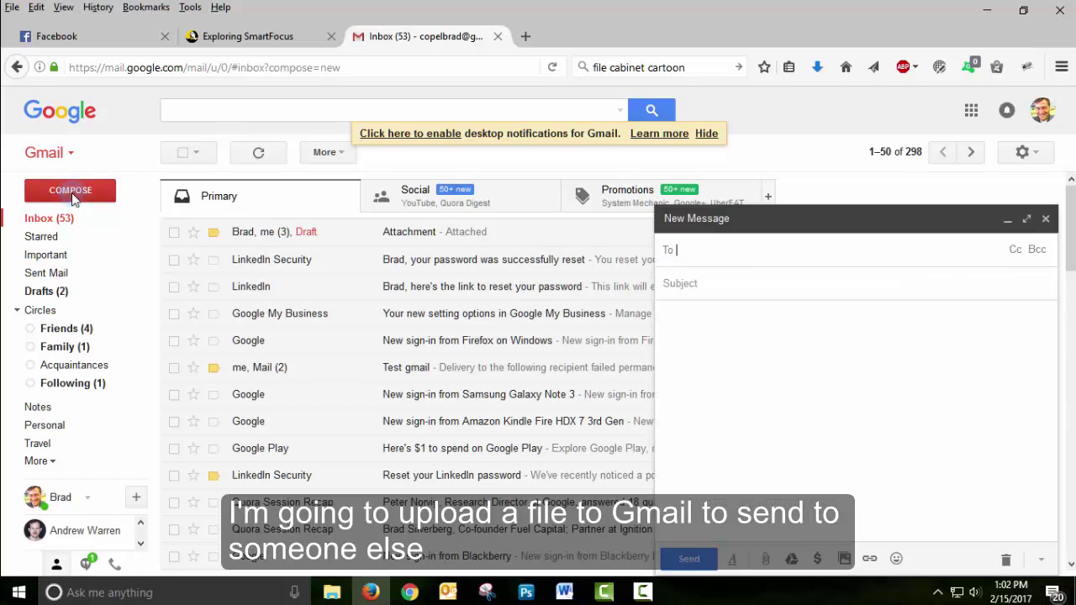
text(bra)
key(Return)
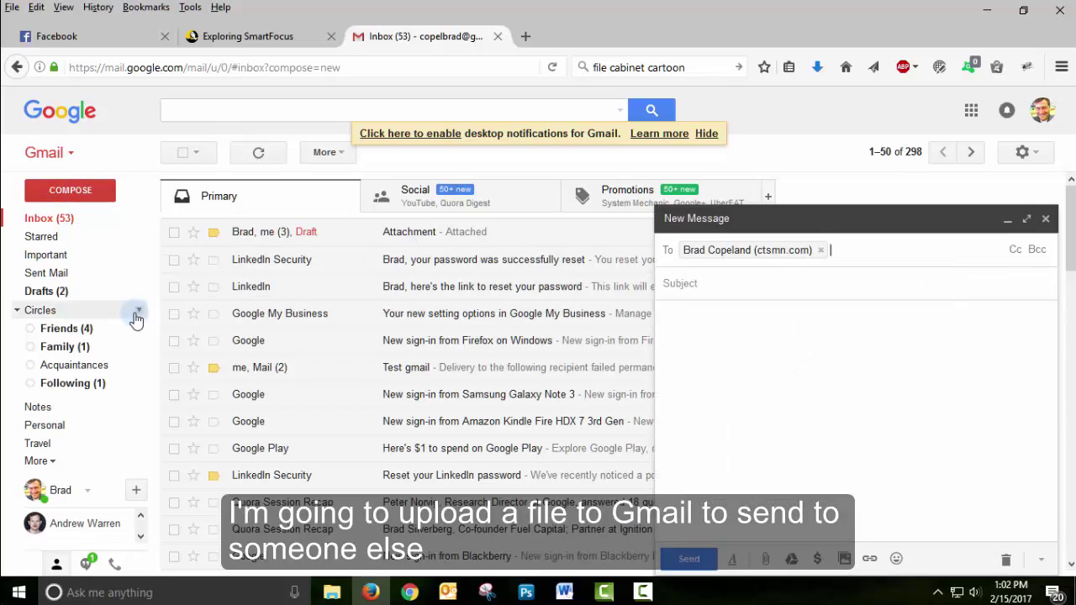
text(Attac)
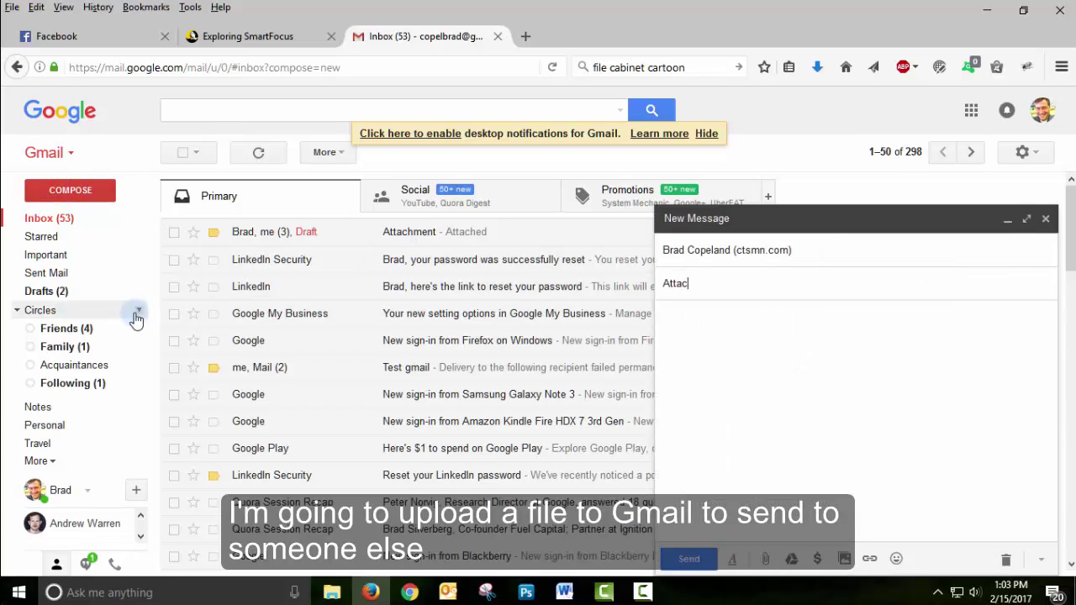
text(hm)
text(A)
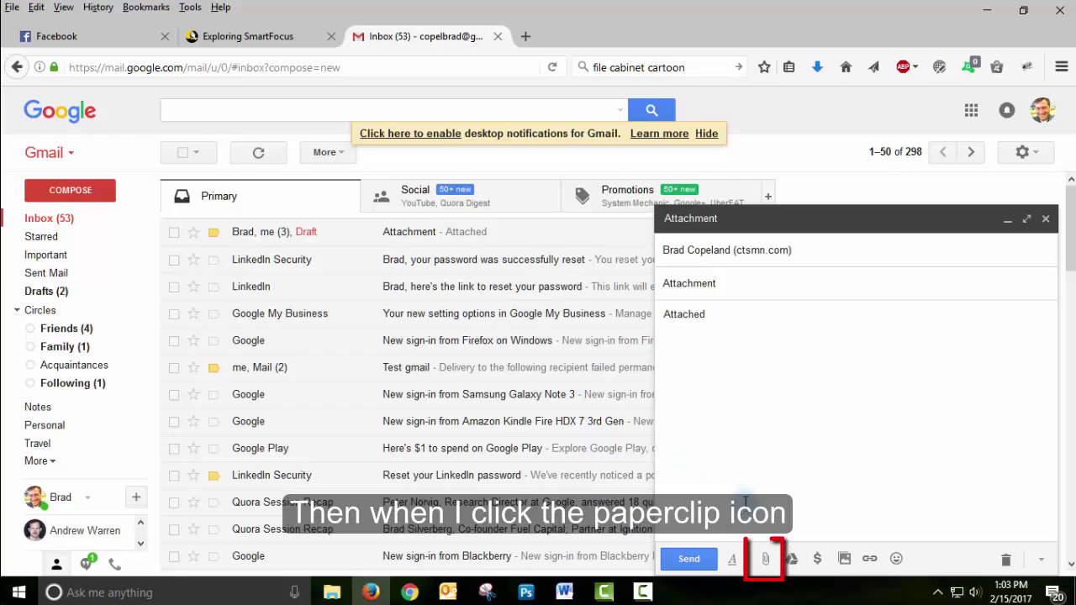
Attach brad-cartoon.png from the Desktop to the draft and send it
click(765, 562)
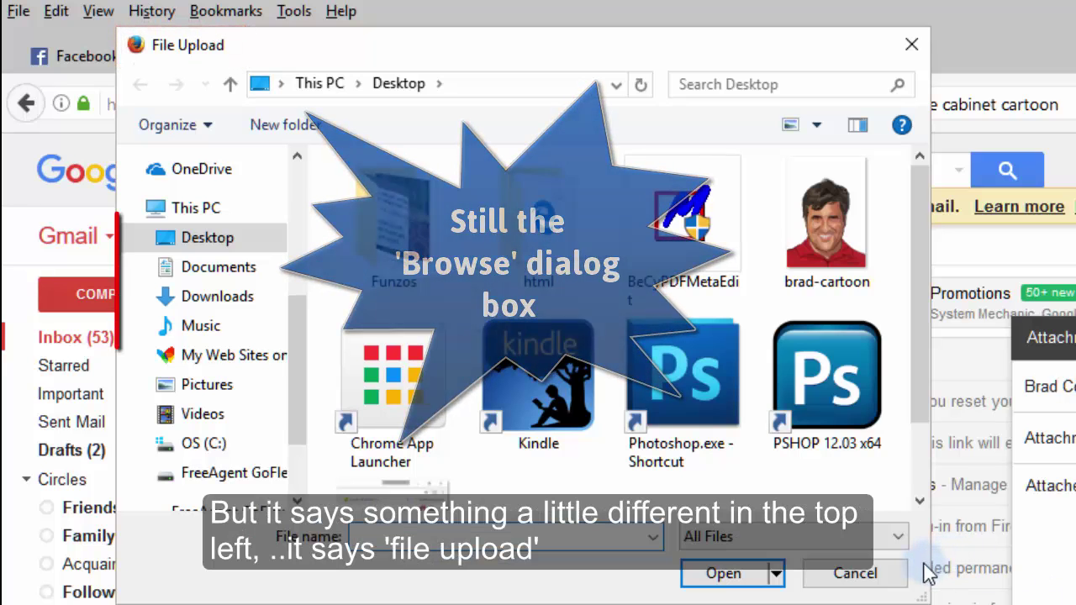
click(794, 260)
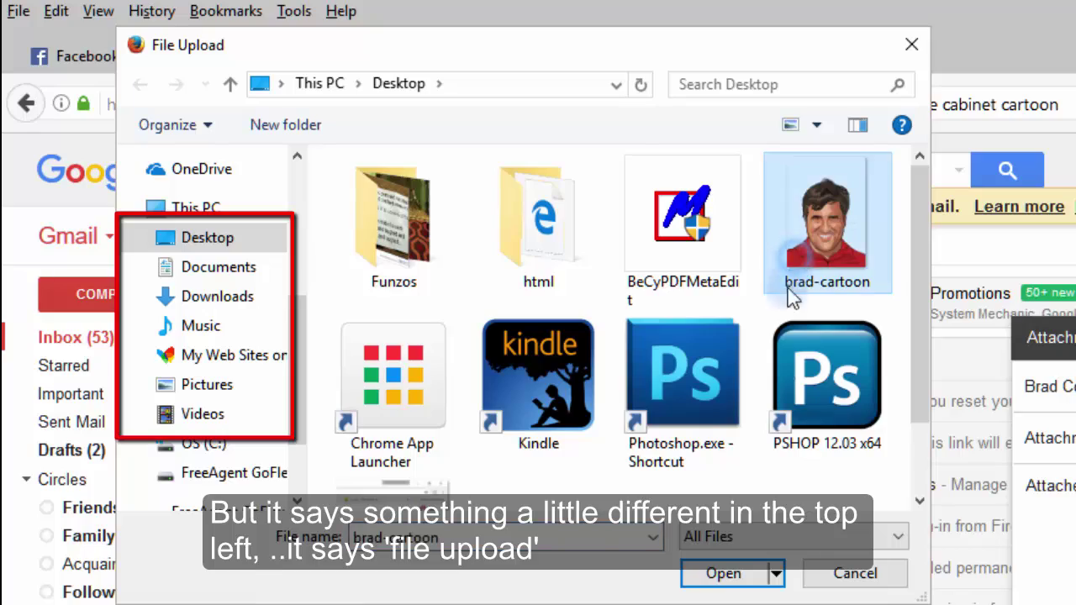
click(713, 575)
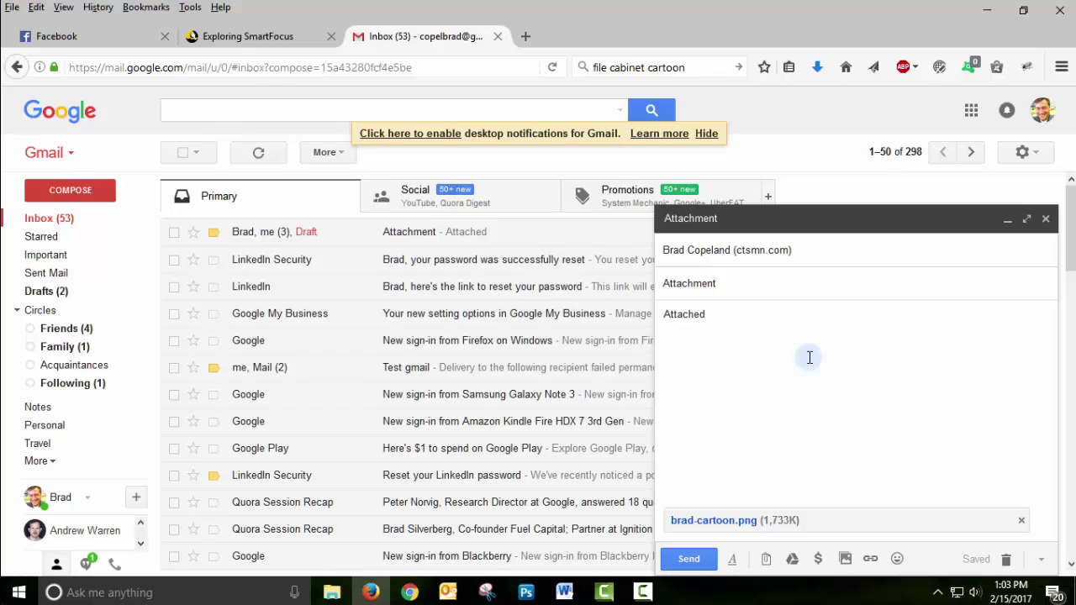
click(689, 559)
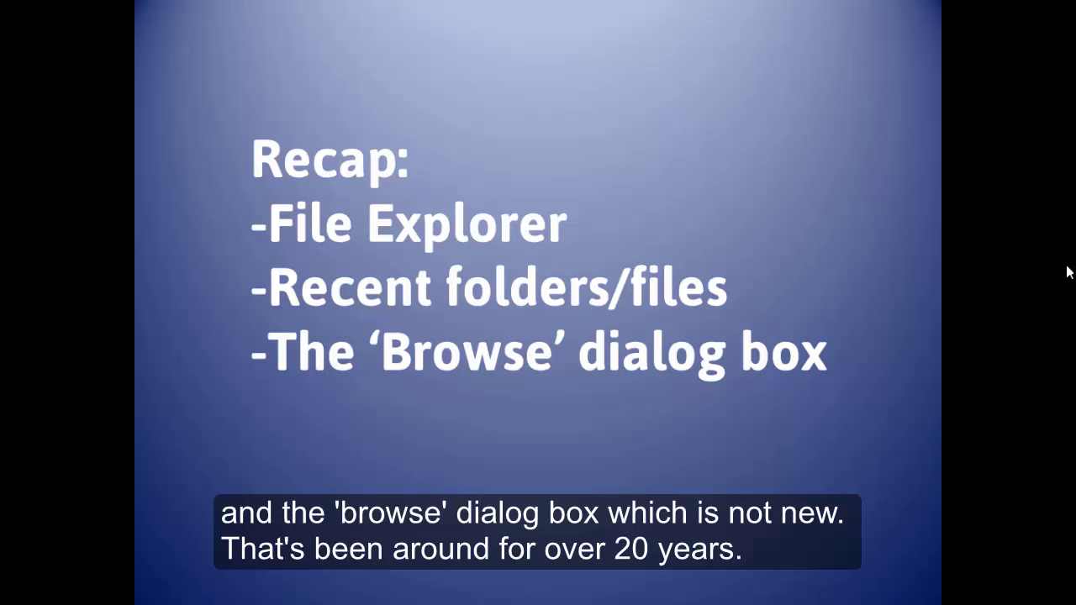
Advance the slideshow through the File Explorer slide to the Recent folders/files slide
key(Right)
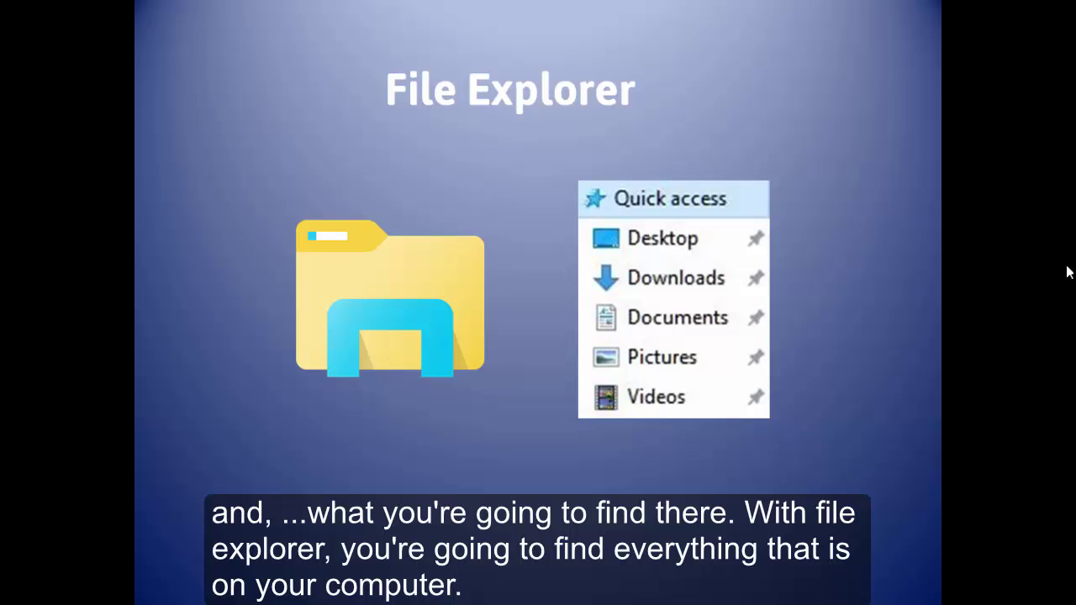
key(Right)
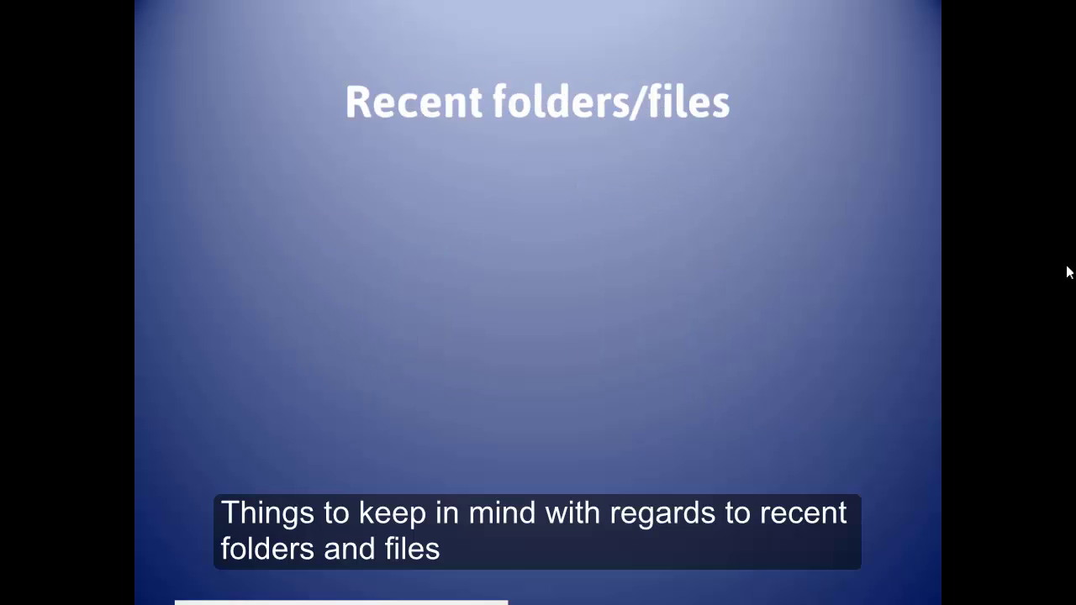
Reveal the Pin and Remove from Quick access menu images, then advance to the 'Browse' dialog box slide
key(Right)
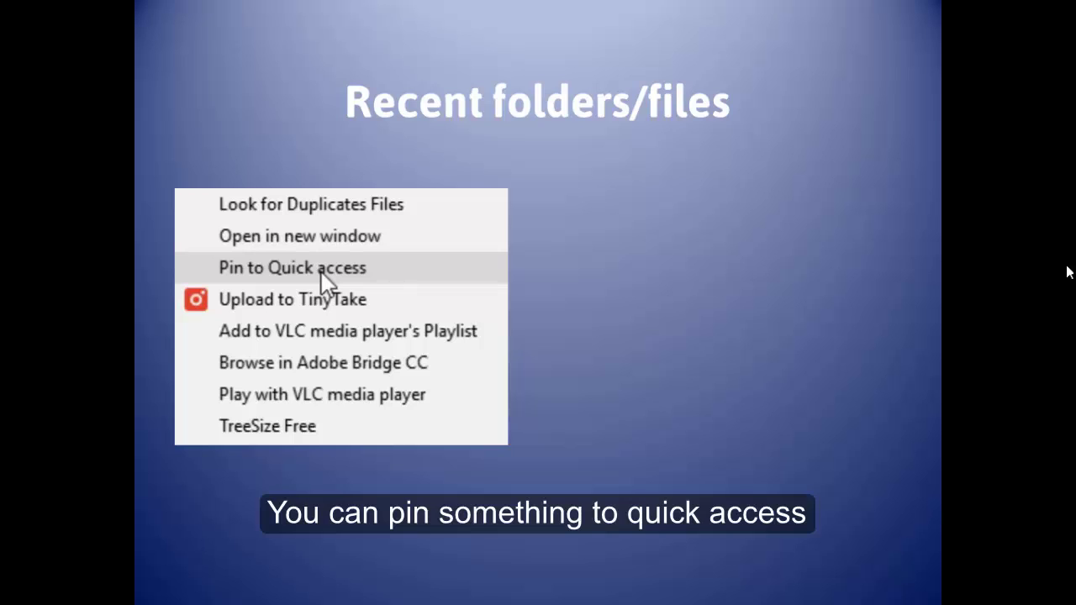
key(Right)
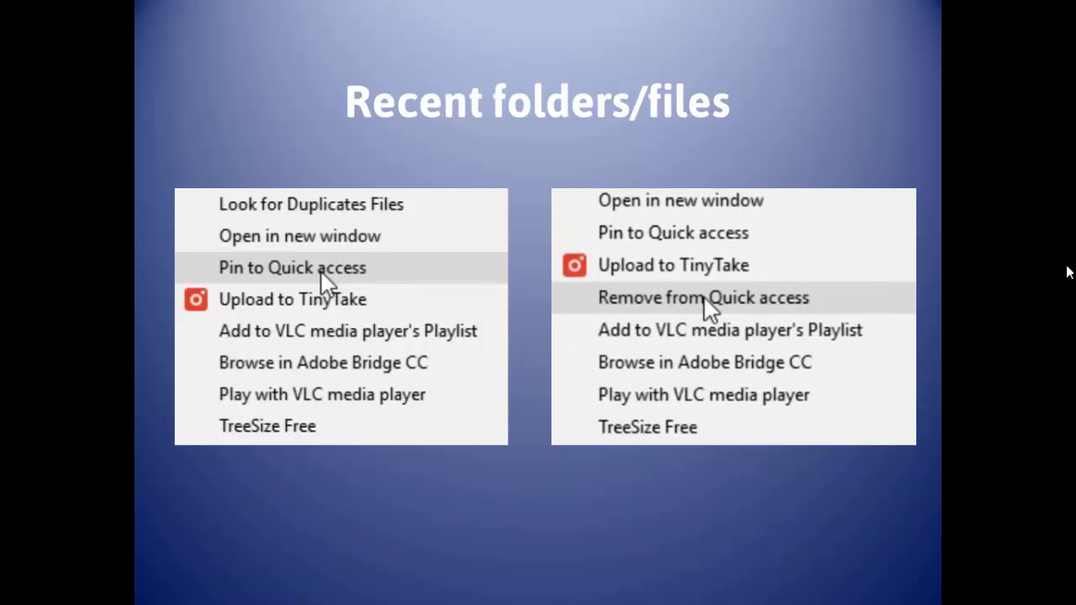
key(Right)
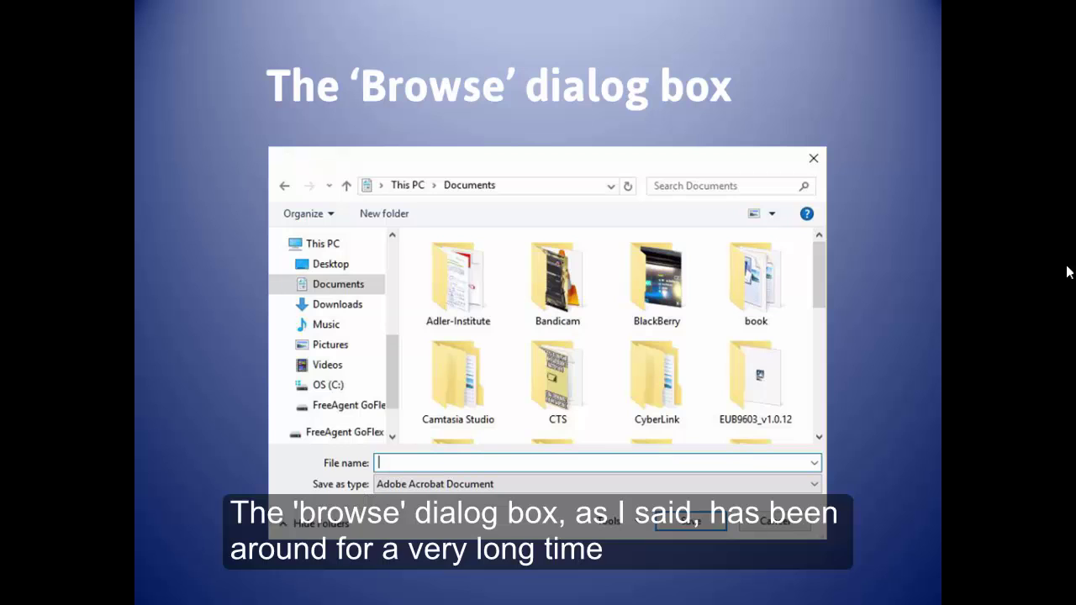